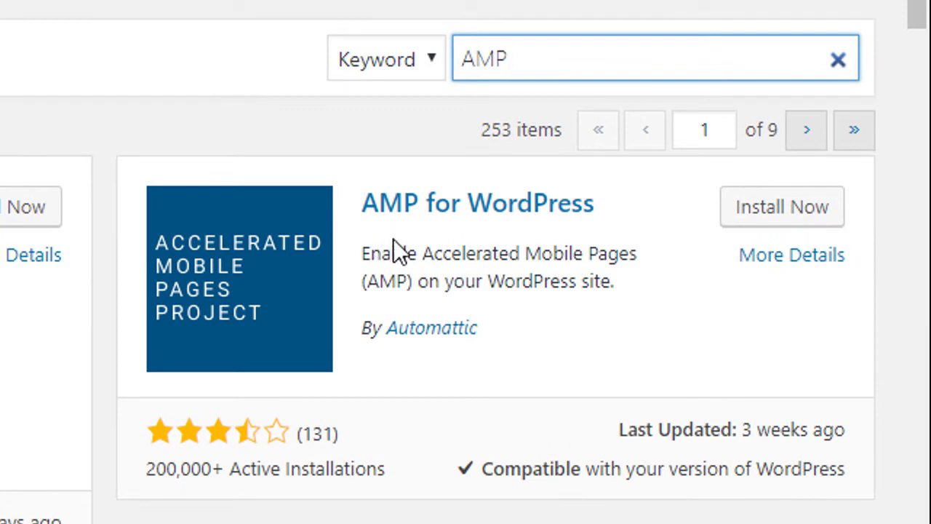
Install and activate the AMP for WordPress plugin by Automattic.
left_click(768, 225)
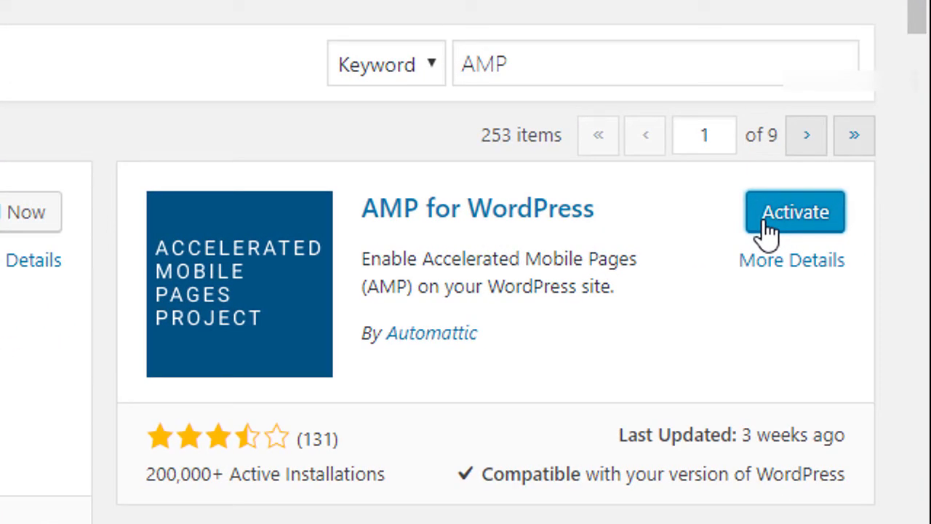
left_click(786, 221)
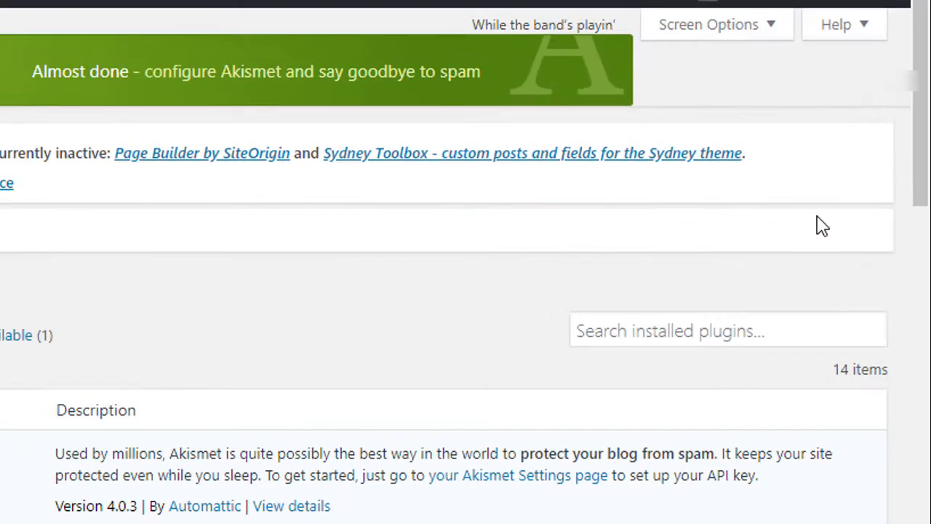
Open the General settings of the activated AMP plugin.
scroll(29, 243, "down", 8)
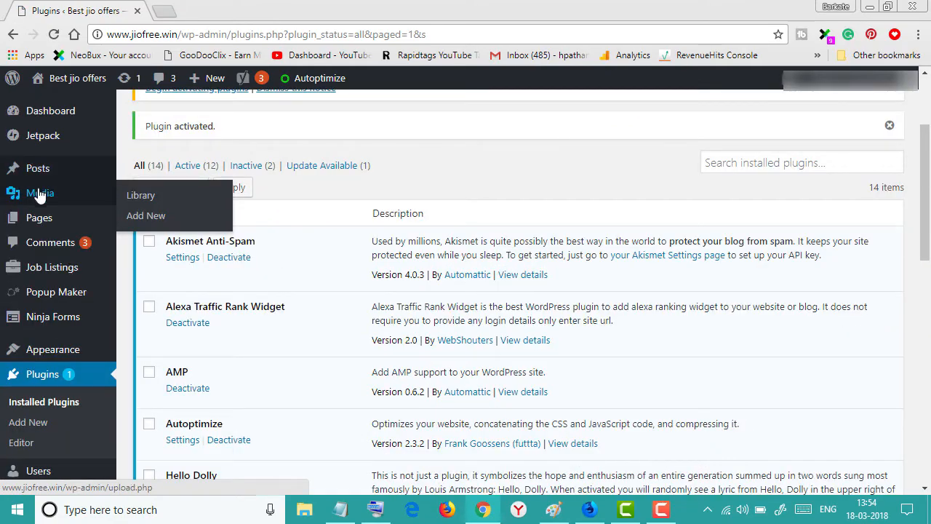
scroll(29, 277, "down", 2)
scroll(25, 295, "down", 4)
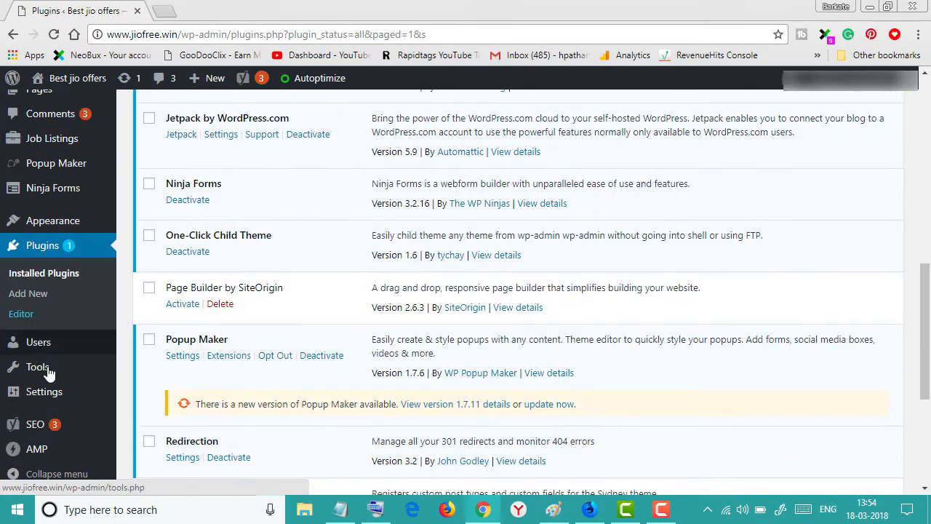
mouse_move(20, 369)
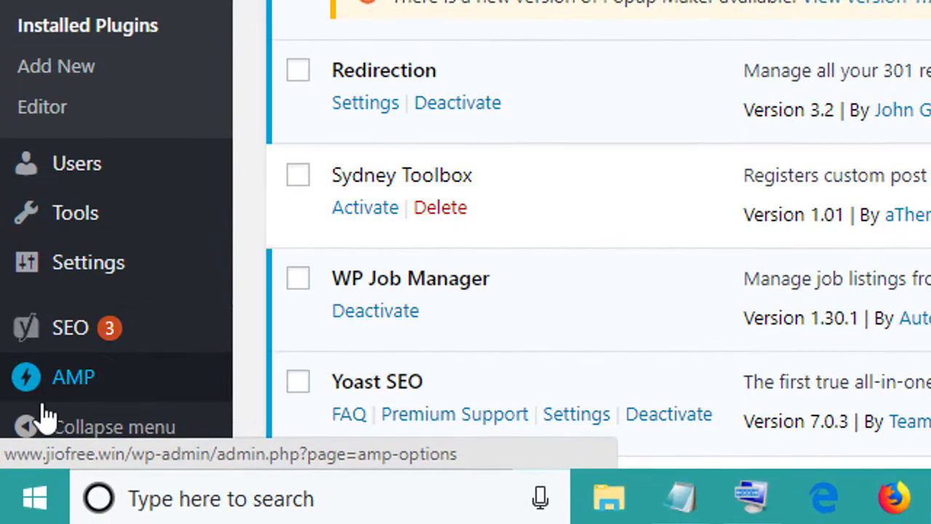
mouse_move(57, 409)
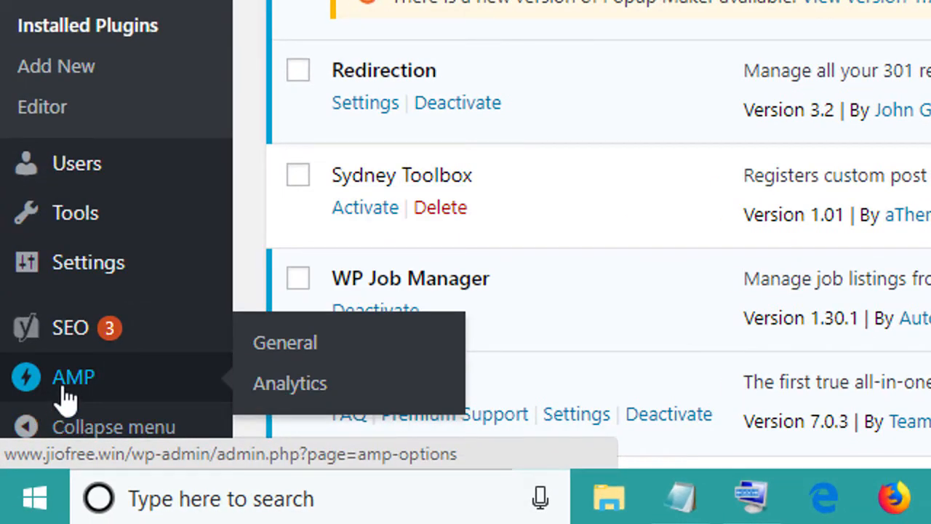
left_click(287, 344)
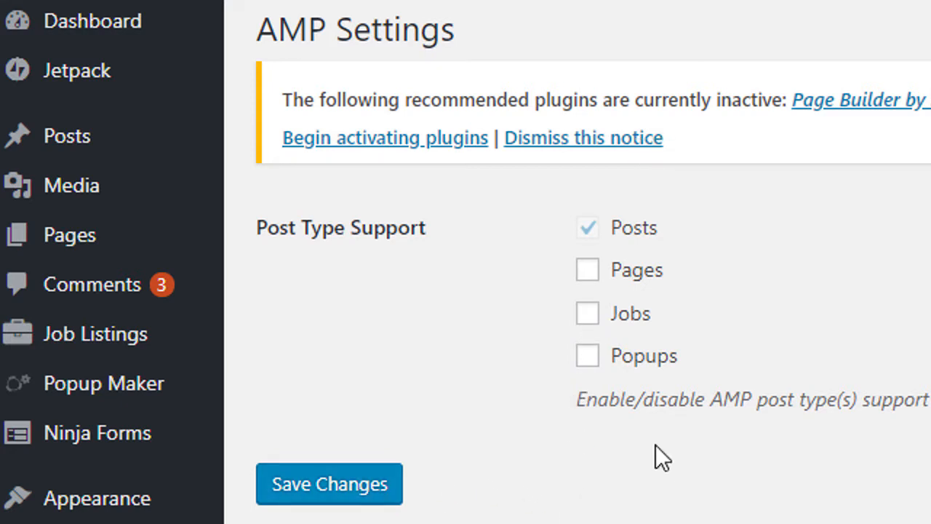
Find the AMP for WP – Accelerated Mobile Pages plugin among the new plugins, install it and activate it.
scroll(661, 455, "down", 3)
mouse_move(95, 334)
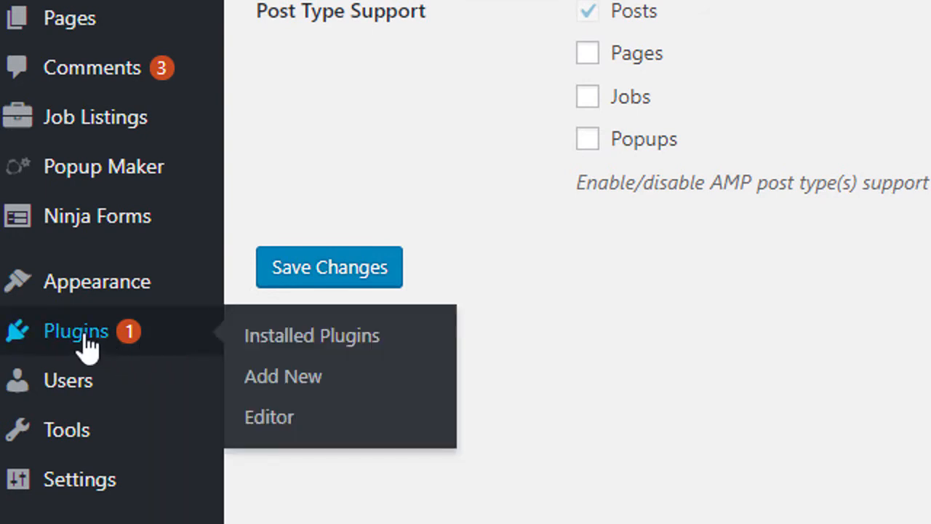
left_click(297, 394)
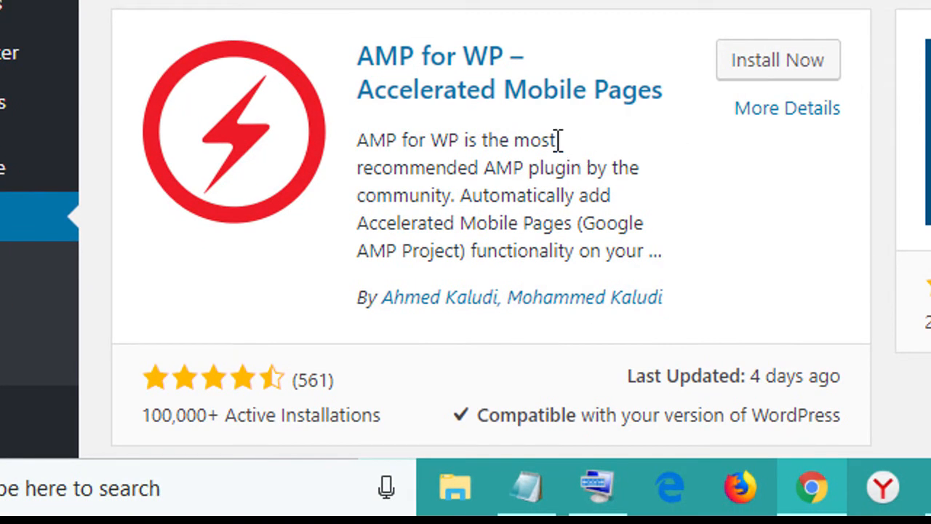
left_click(759, 77)
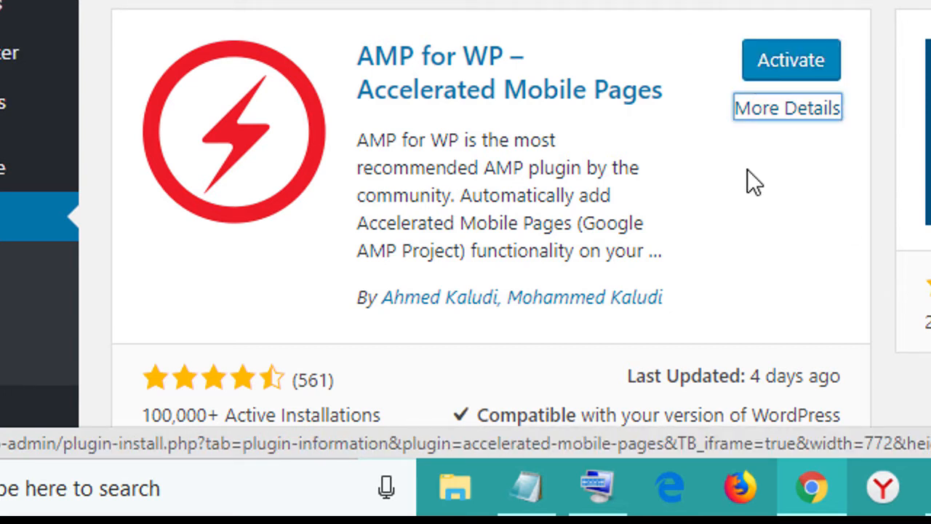
left_click(795, 64)
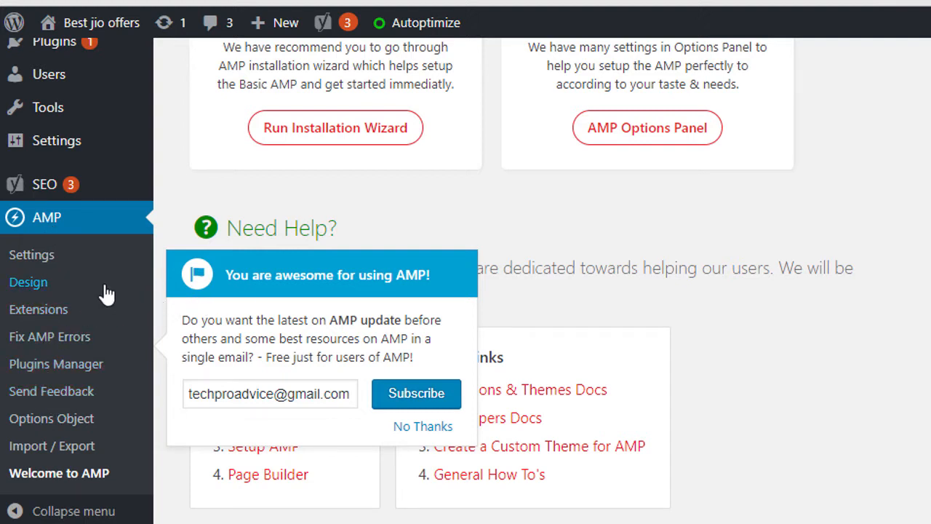
Start the AMP installation wizard as a new user and save the Upload Logo stage without setting a logo.
scroll(222, 289, "up", 5)
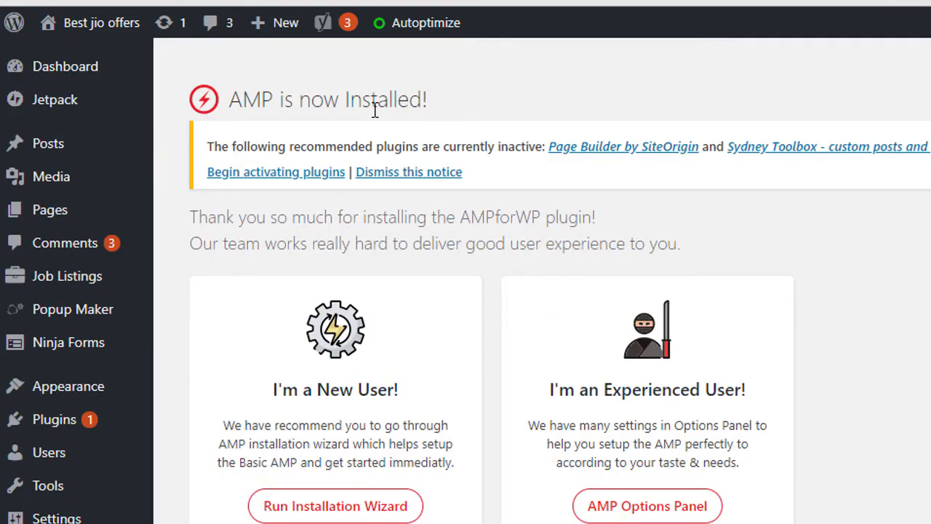
scroll(352, 261, "down", 4)
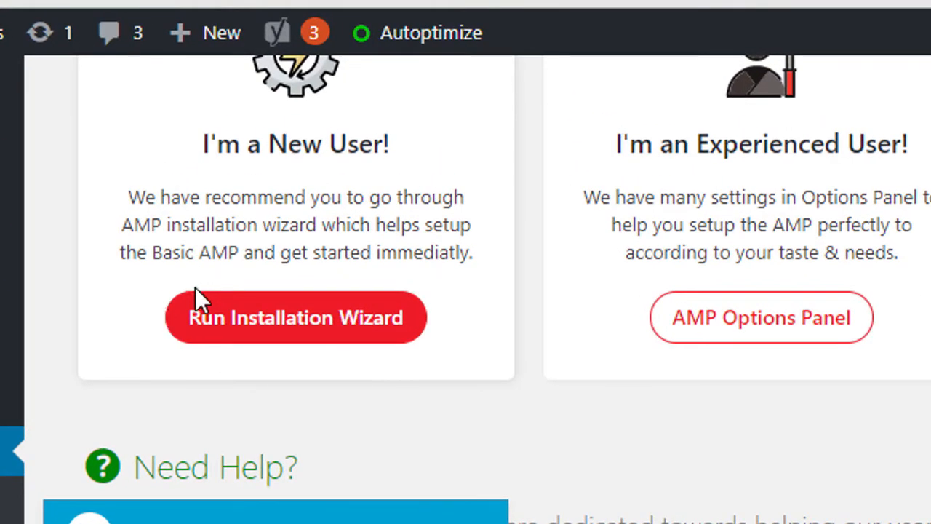
left_click(251, 333)
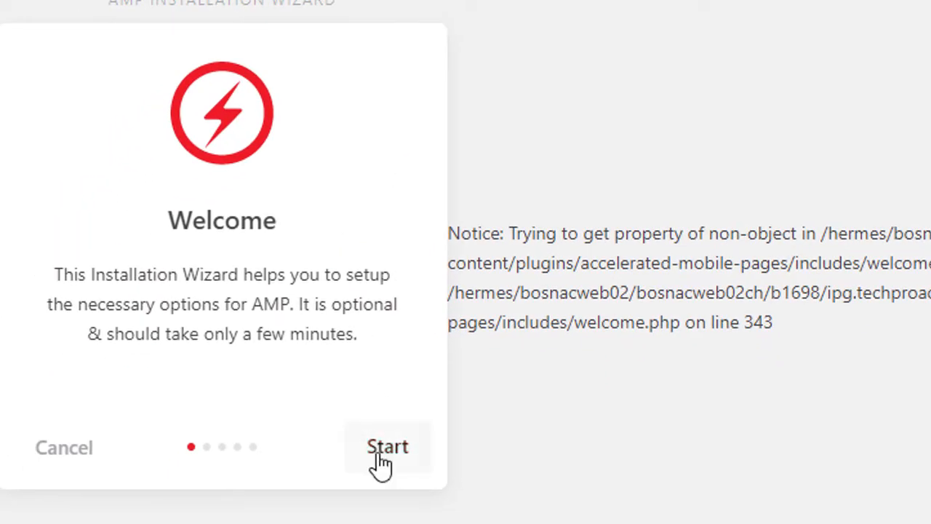
left_click(385, 447)
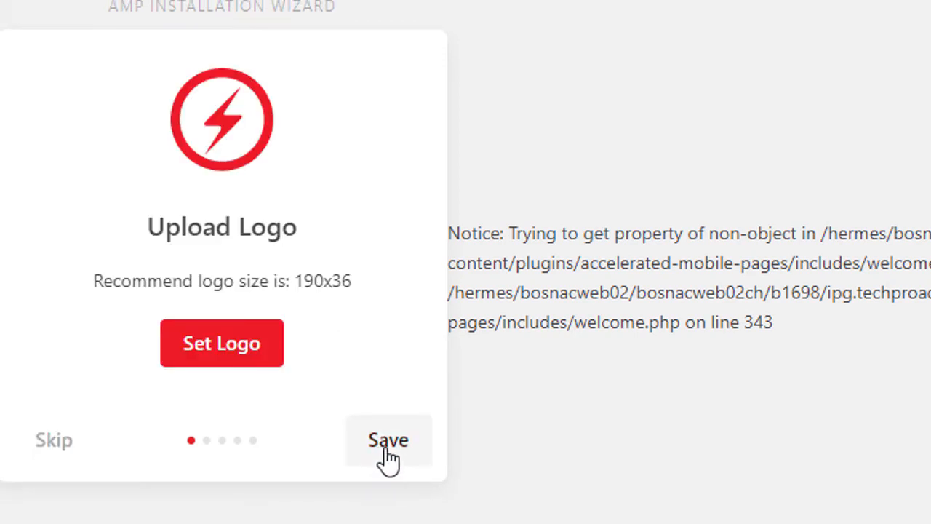
left_click(388, 457)
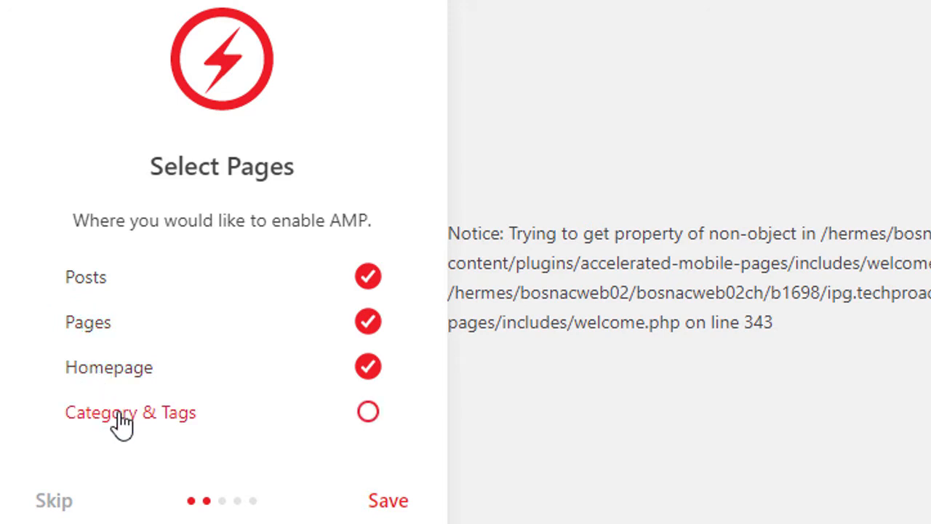
Enable AMP for Category & Tags as well, save the page selection, and skip the Google Analytics setup.
left_click(374, 420)
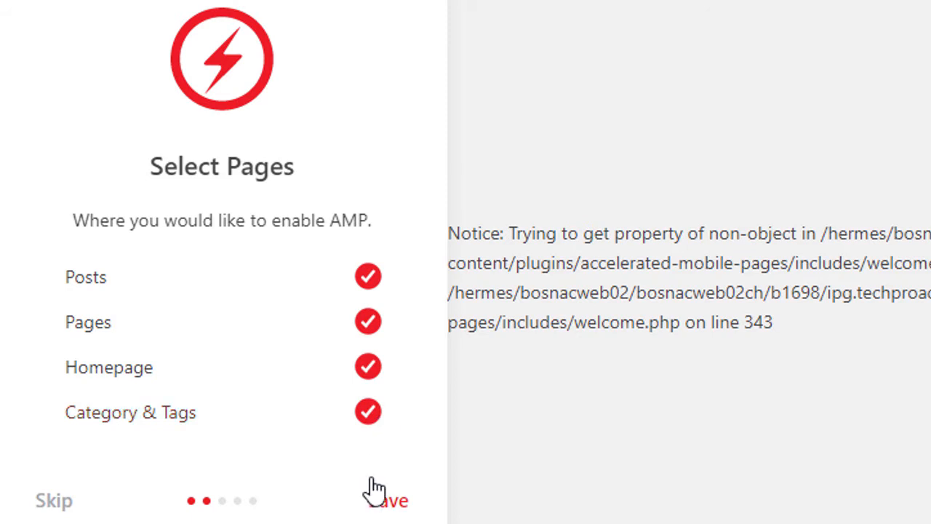
left_click(381, 509)
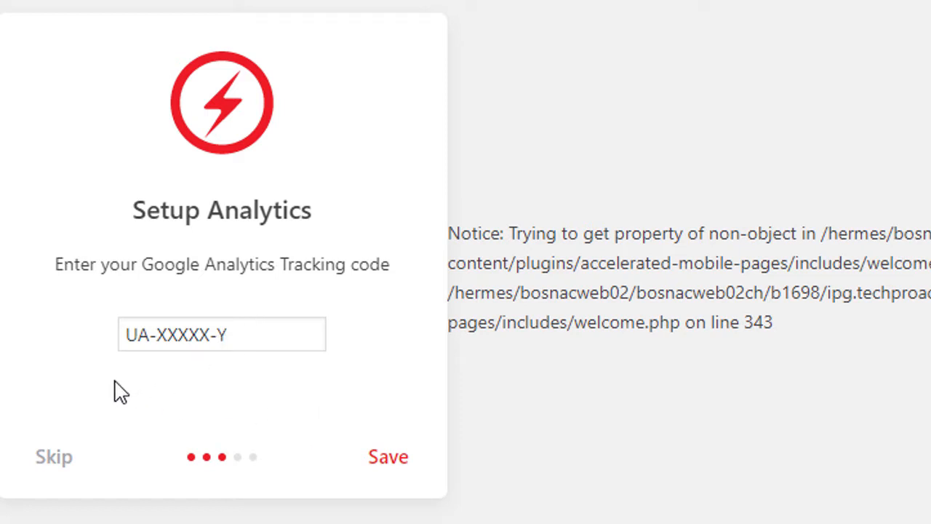
left_click(51, 457)
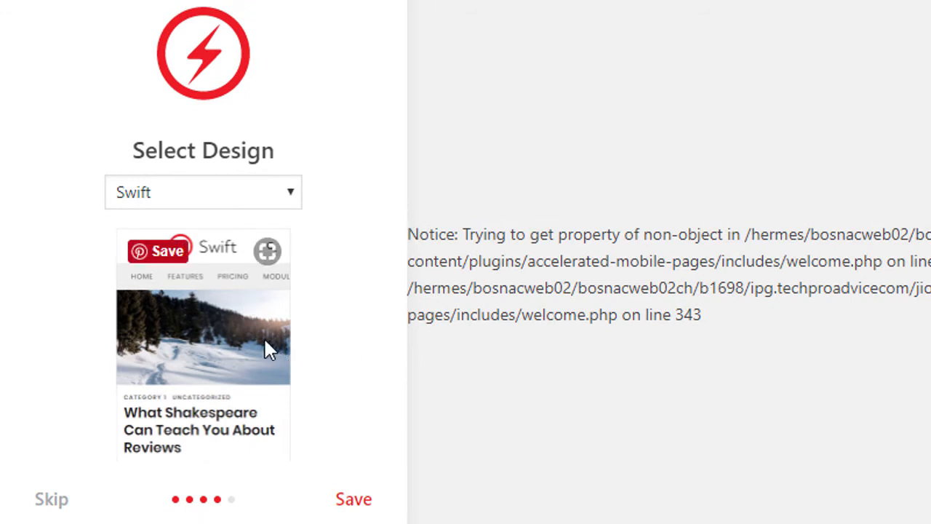
Preview Design One, Design Two and Design Three in the wizard's design selection.
left_click(240, 201)
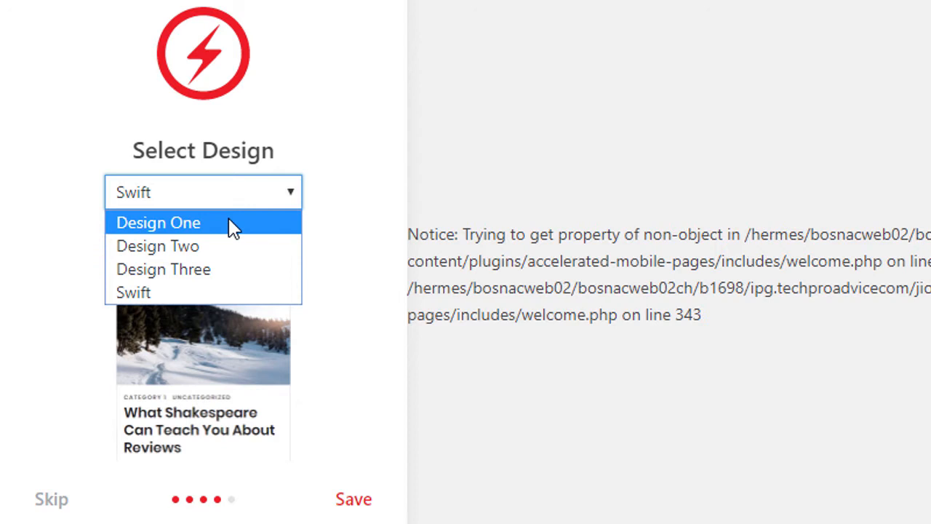
left_click(218, 227)
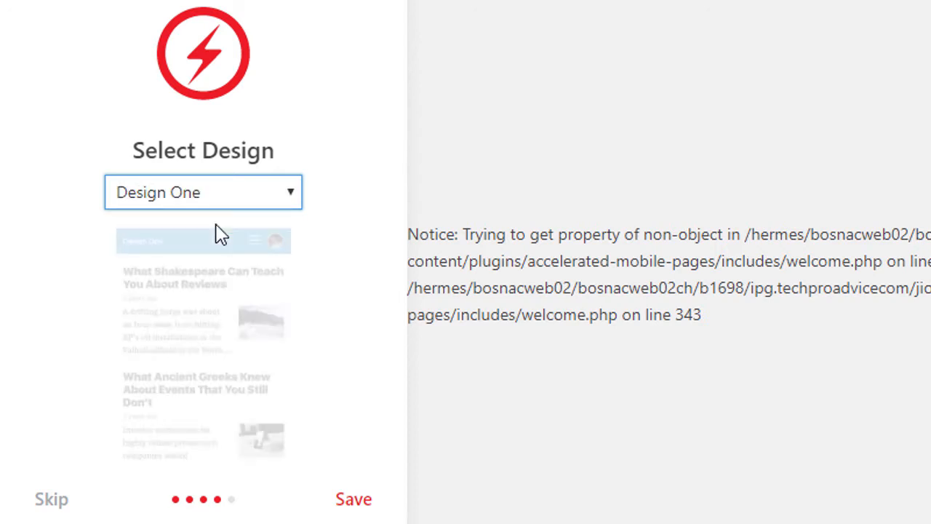
left_click(275, 200)
left_click(245, 250)
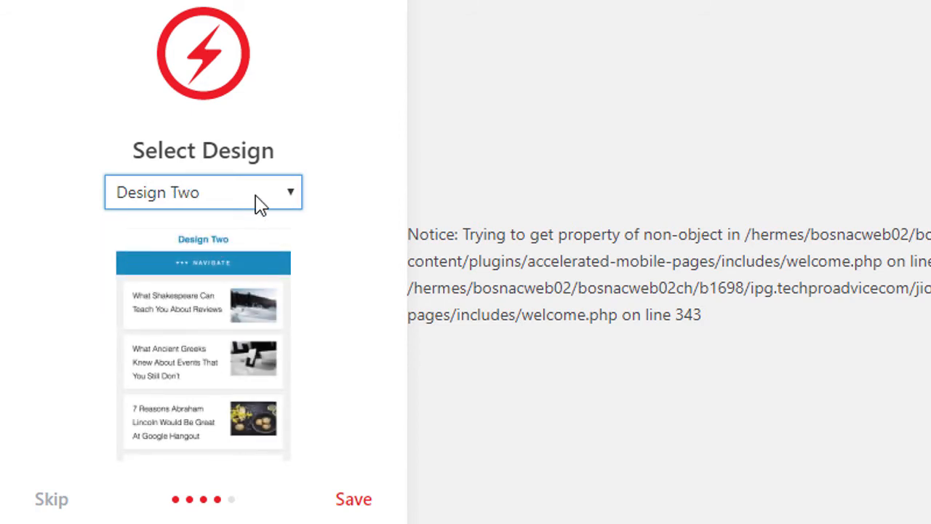
left_click(259, 205)
left_click(234, 271)
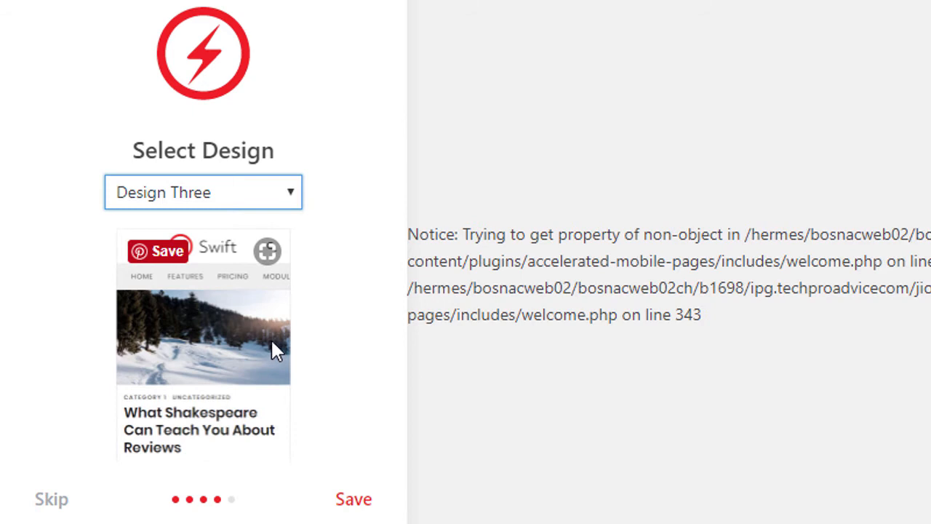
Save Swift as the AMP design and finish the wizard by continuing to the AMP options panel.
left_click(230, 195)
left_click(200, 292)
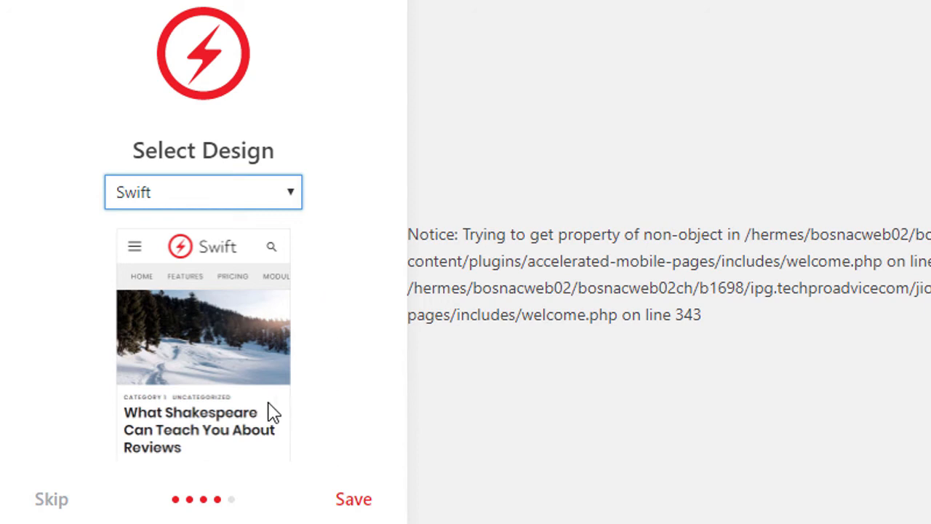
left_click(350, 504)
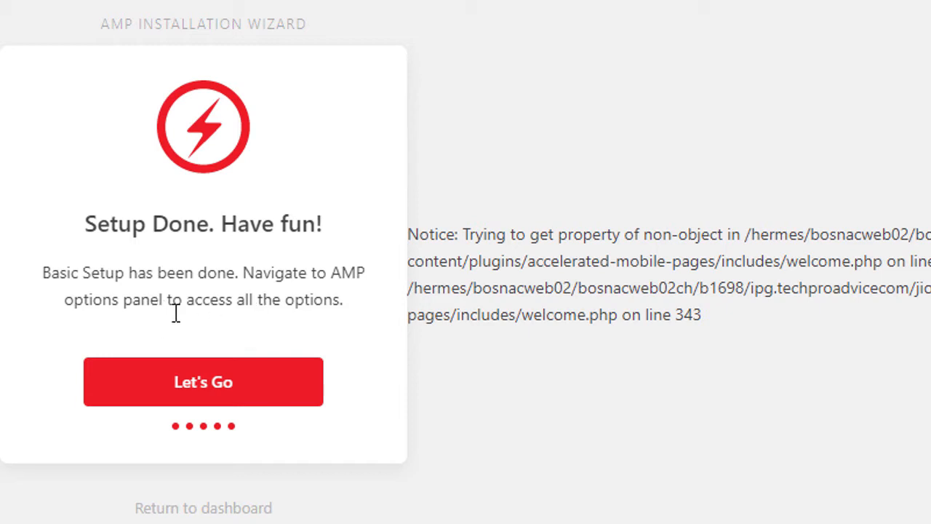
left_click(175, 385)
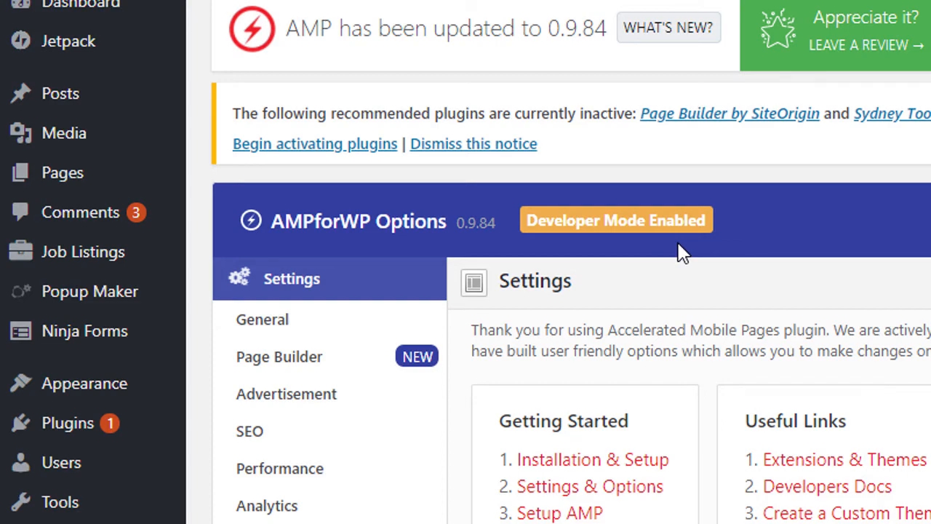
Decline the AMP update e-mail subscription offer on the options page.
scroll(678, 240, "down", 5)
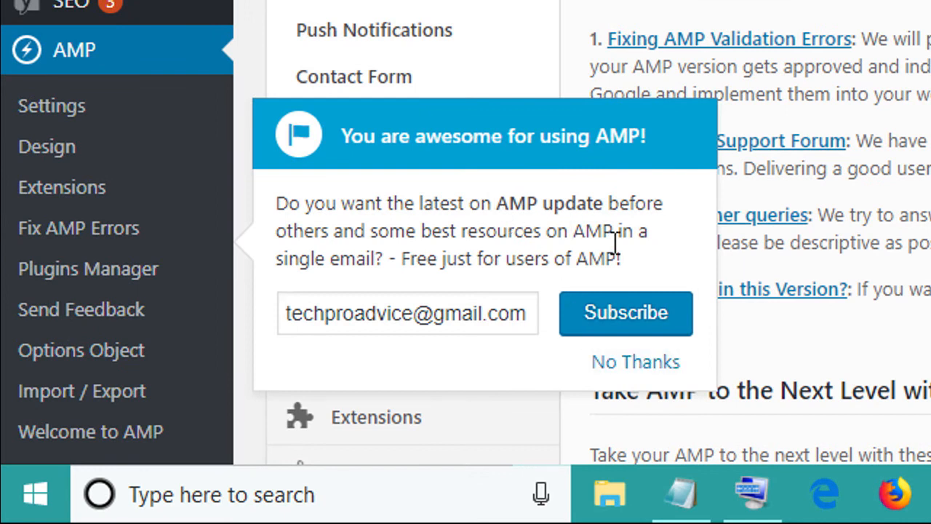
left_click(630, 364)
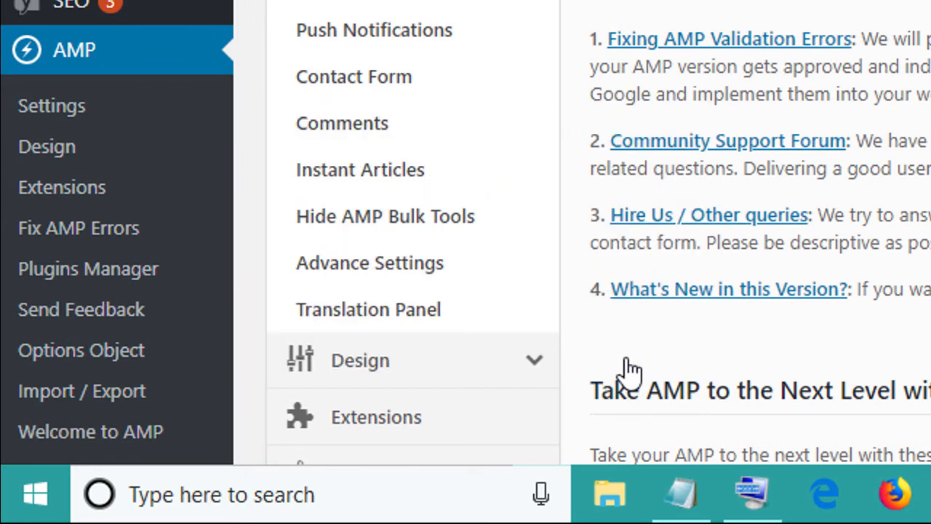
Examine the premium extensions offered on the AMPforWP settings page and the available settings categories.
scroll(669, 26, "down", 6)
scroll(670, 19, "down", 5)
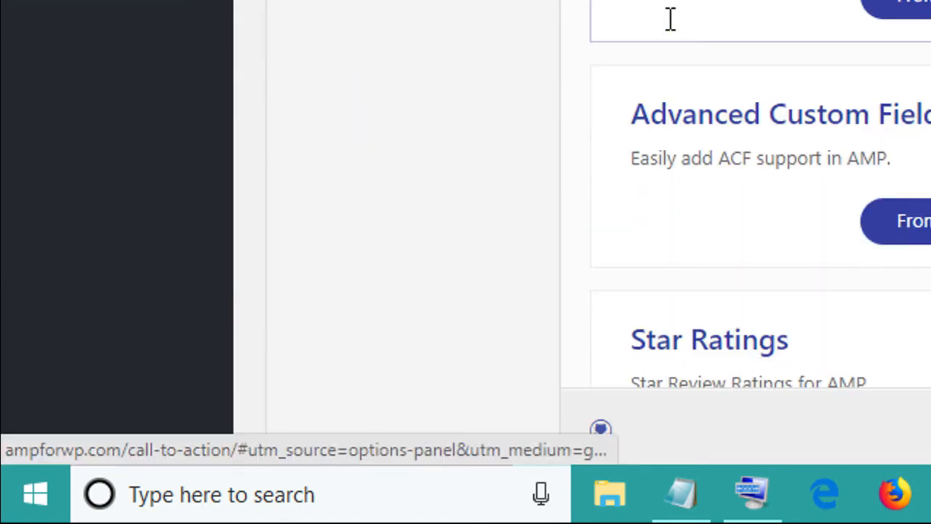
scroll(670, 32, "up", 4)
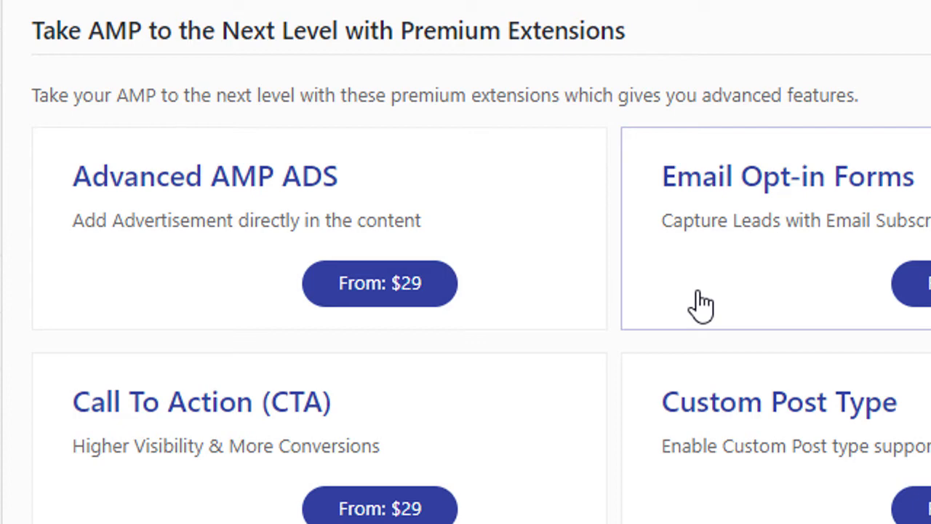
scroll(408, 255, "down", 6)
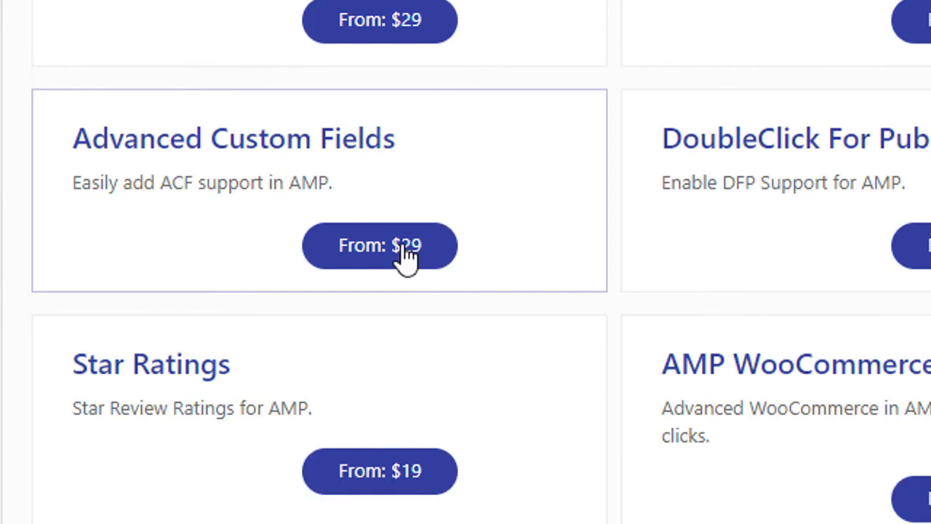
scroll(407, 254, "down", 5)
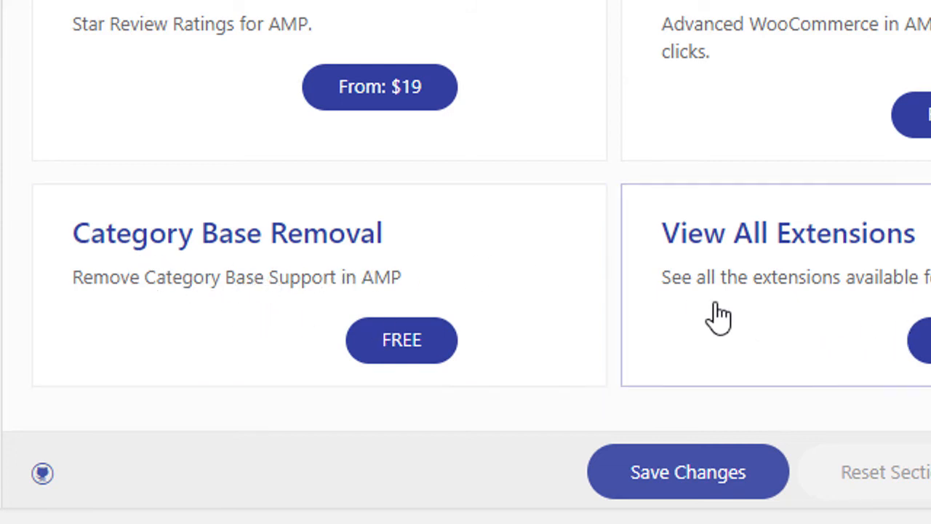
scroll(605, 272, "up", 15)
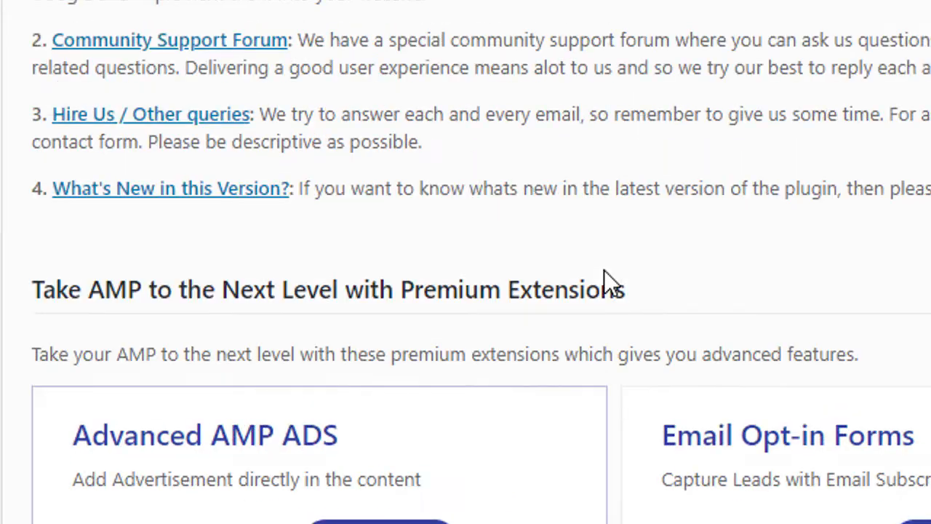
scroll(604, 271, "up", 5)
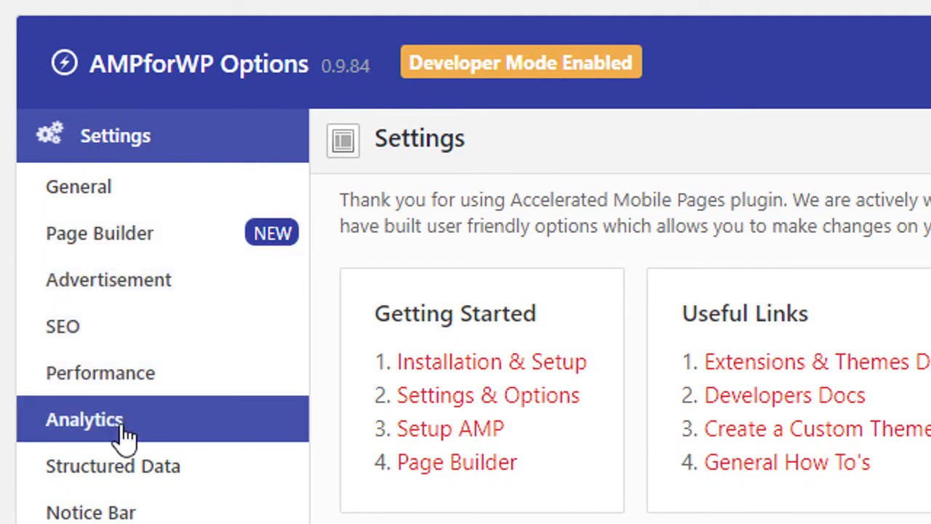
scroll(221, 412, "down", 2)
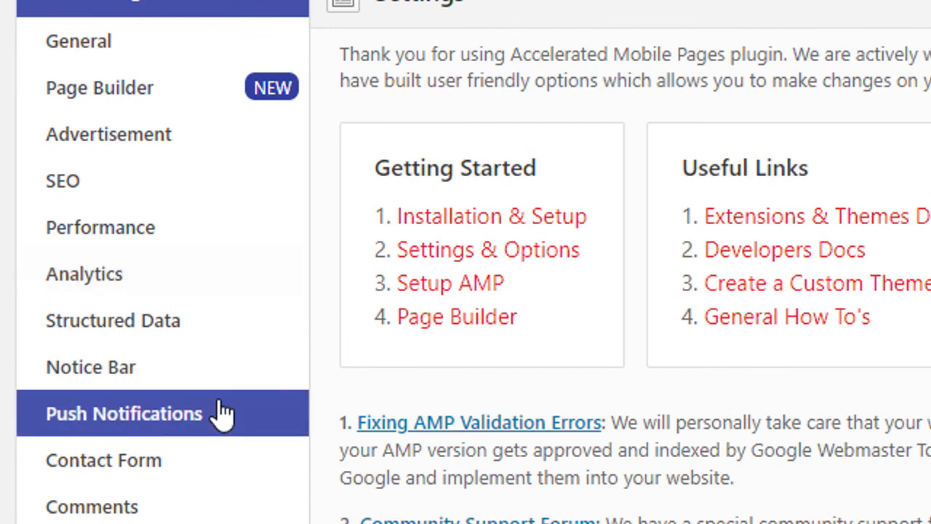
Review the remaining AMPforWP options categories, from Push Notifications through Design and Extensions to Import / Export.
scroll(201, 353, "down", 2)
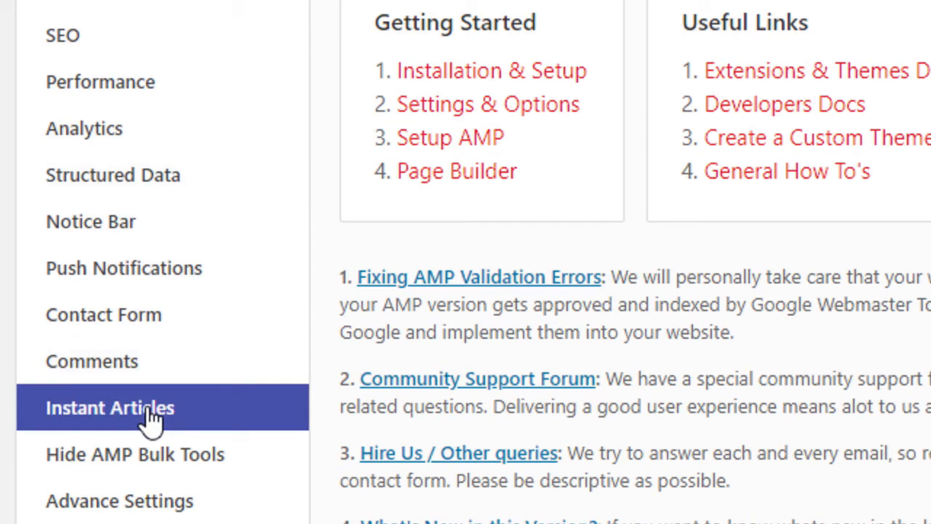
scroll(158, 333, "down", 4)
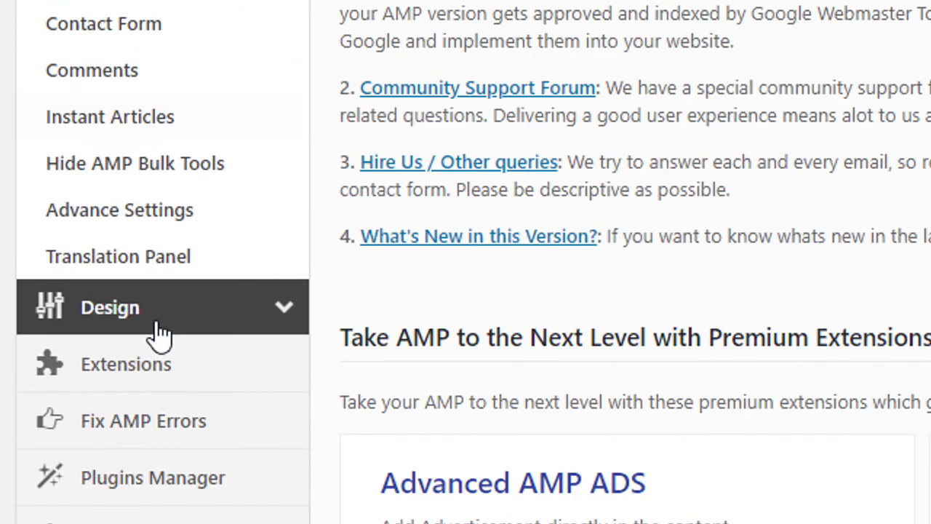
scroll(160, 336, "down", 4)
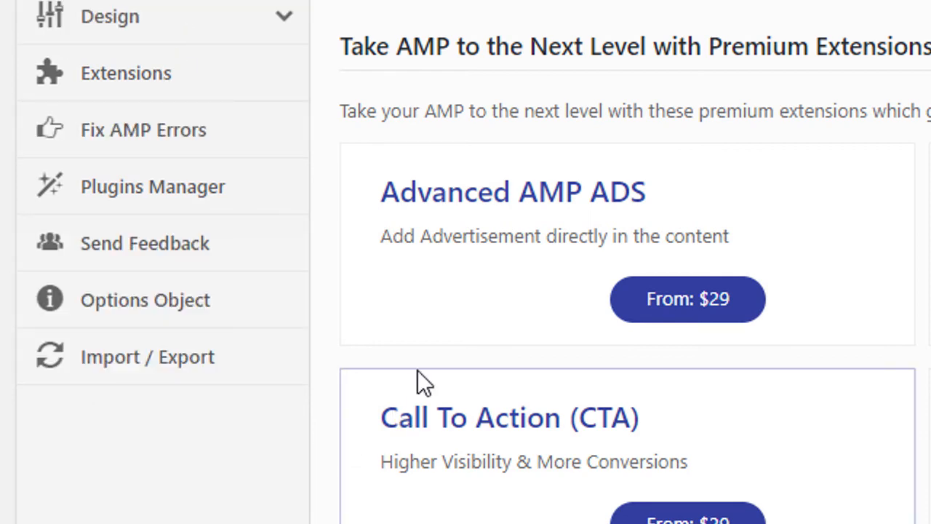
scroll(413, 370, "up", 8)
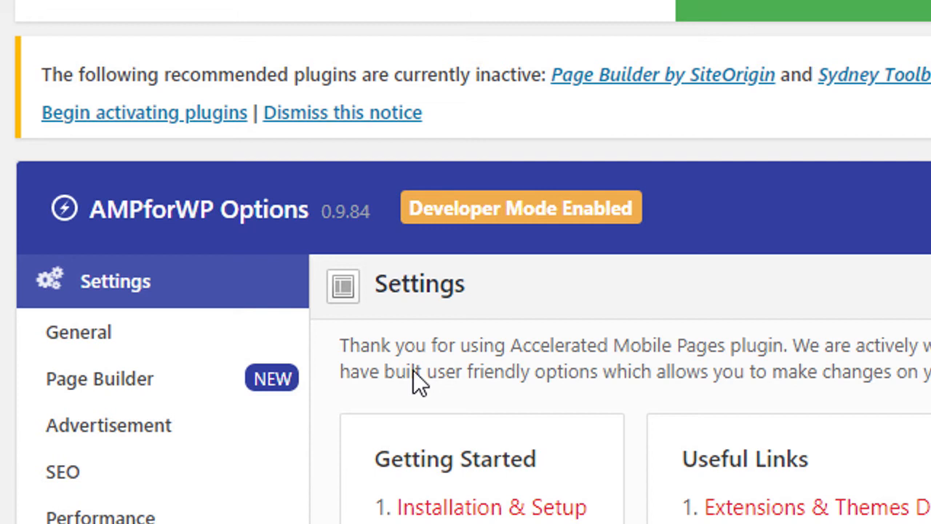
mouse_move(502, 216)
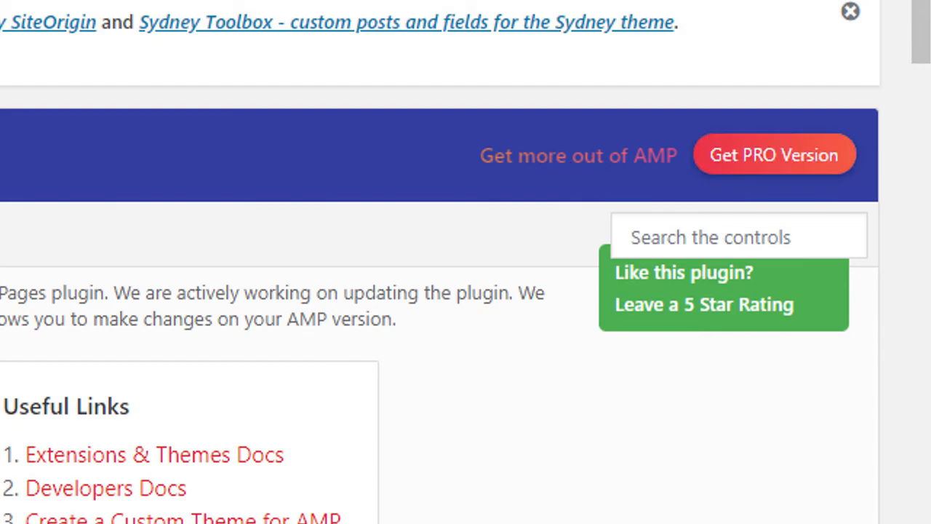
Look through the supported providers in the Analytics settings and open the Instant Articles settings.
scroll(466, 262, "down", 4)
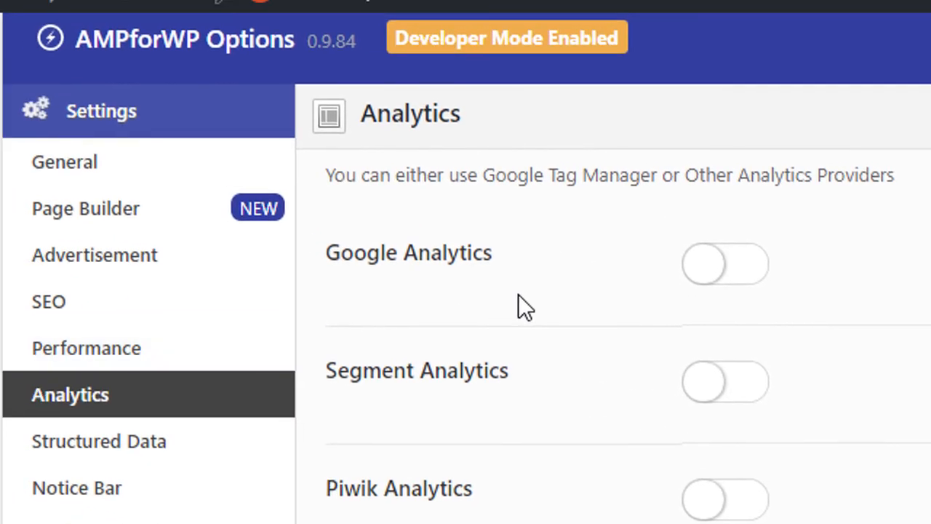
scroll(525, 286, "down", 5)
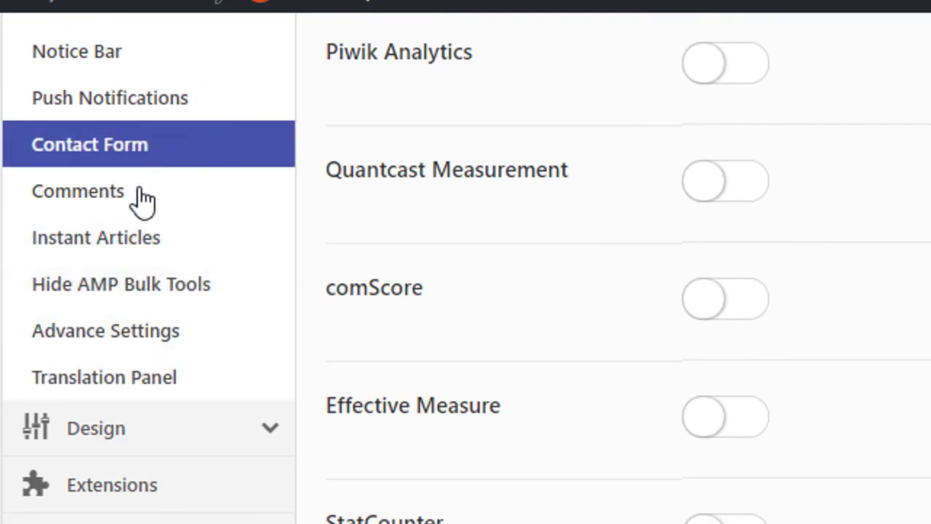
left_click(96, 258)
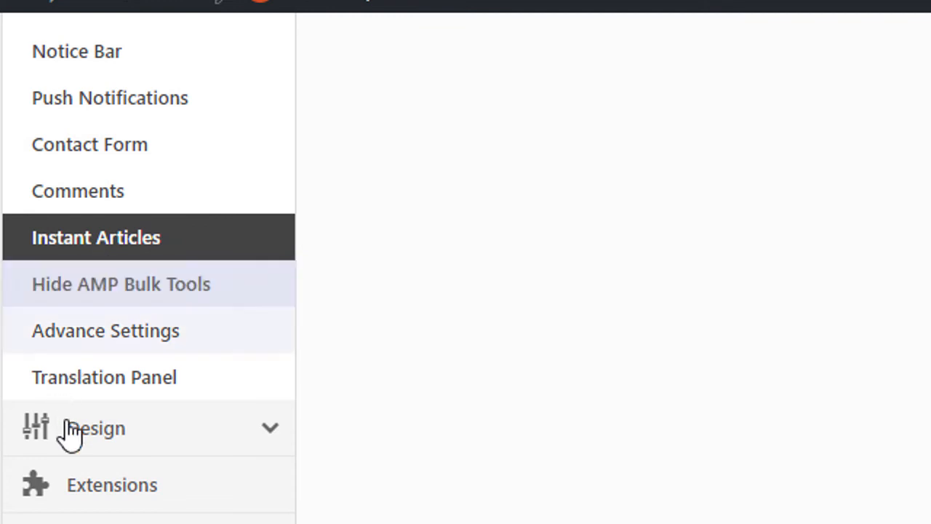
Open the Extensions section and browse the premium AMP extensions, such as ADS for WP, Contact Form 7 and Email Opt-in Forms.
left_click(108, 502)
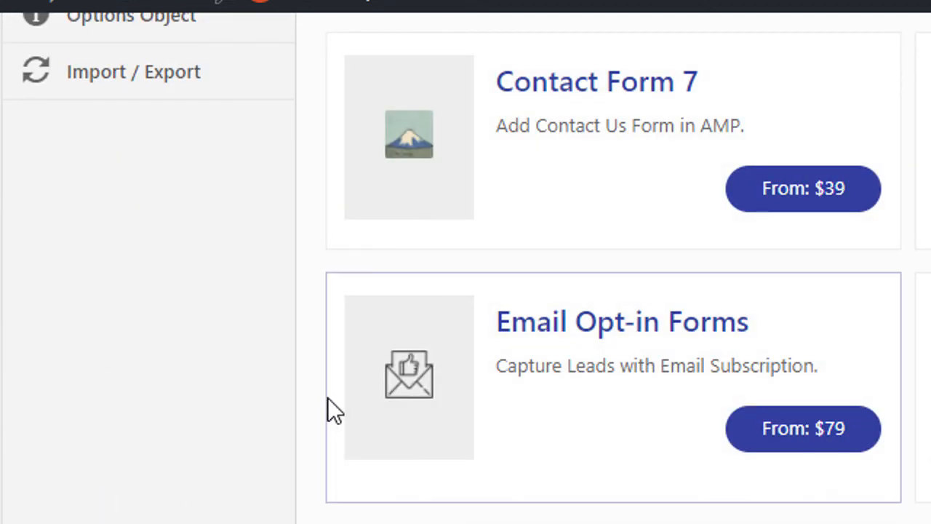
scroll(327, 397, "up", 4)
scroll(484, 341, "down", 10)
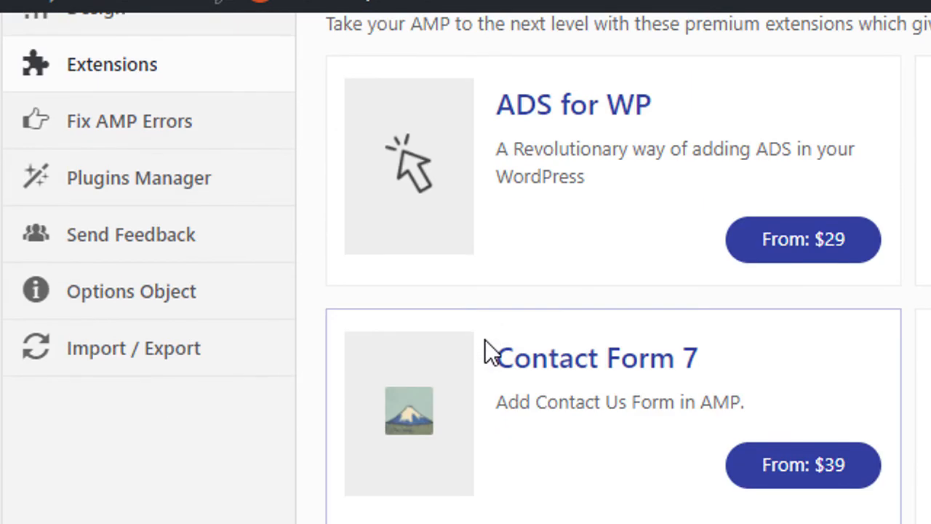
scroll(491, 346, "up", 6)
Go to the Plugins Manager section and turn on Enable Plugin Manager.
scroll(279, 314, "down", 4)
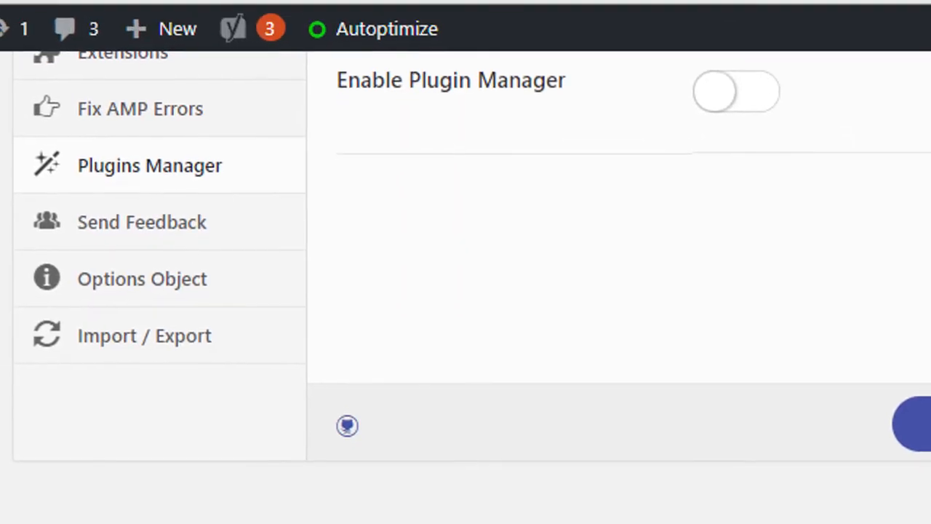
scroll(465, 291, "up", 4)
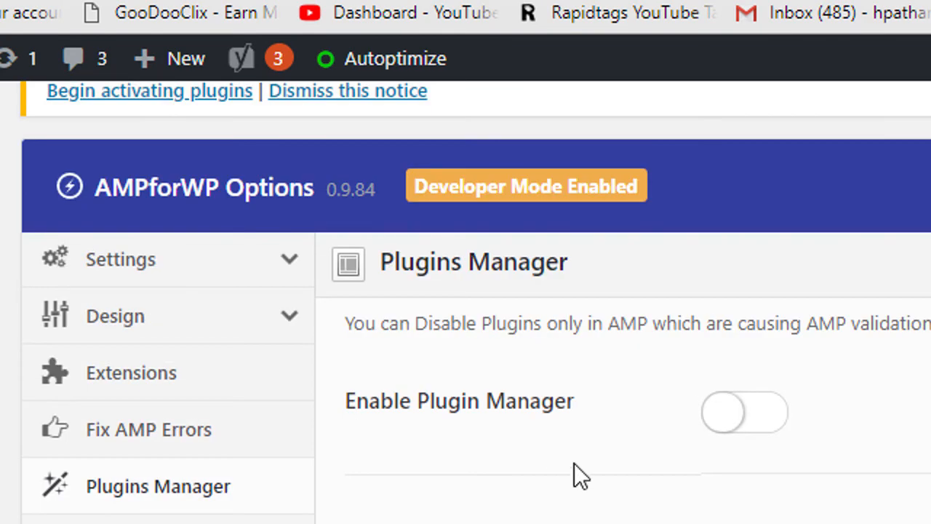
left_click(752, 425)
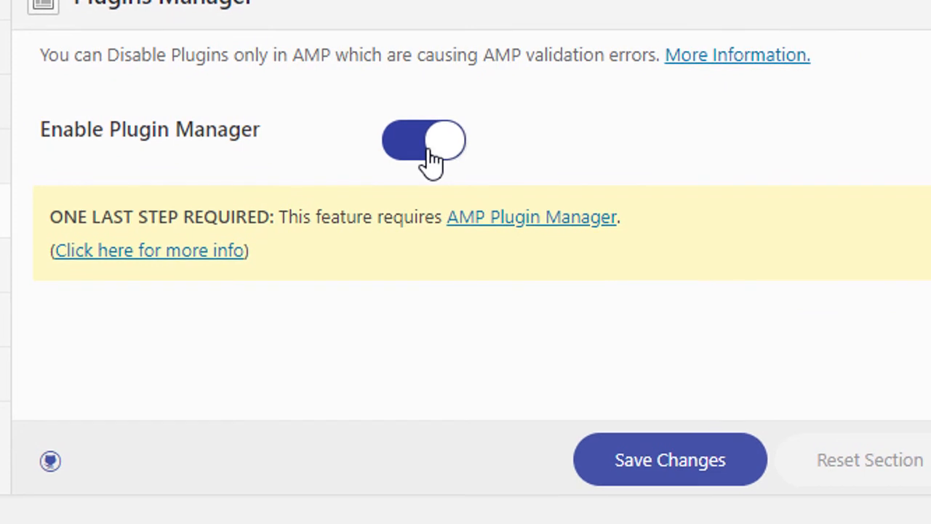